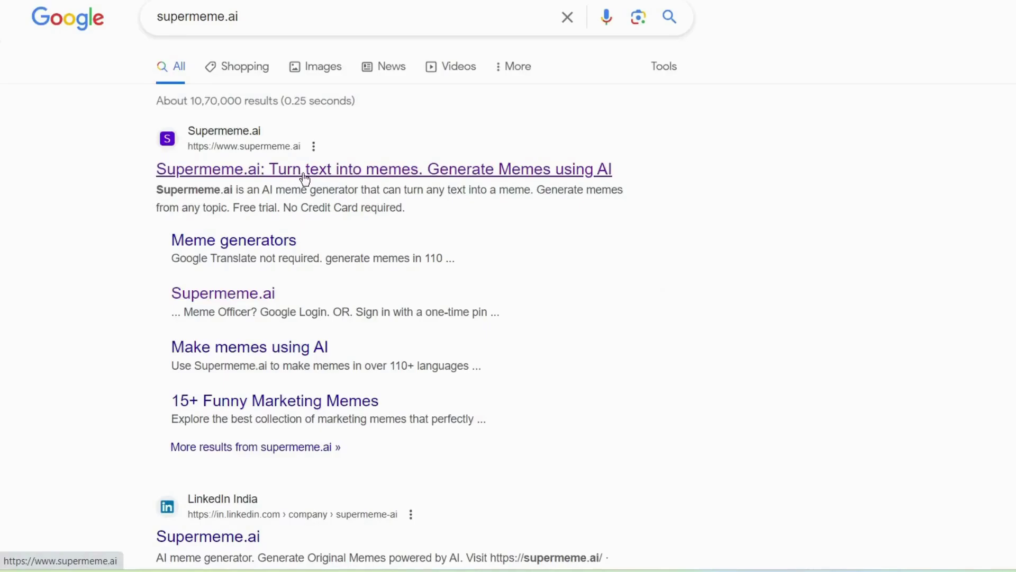
- Log in to the Supermeme.ai website found in the search results and open its Text-to-meme tool
left_click(302, 178)
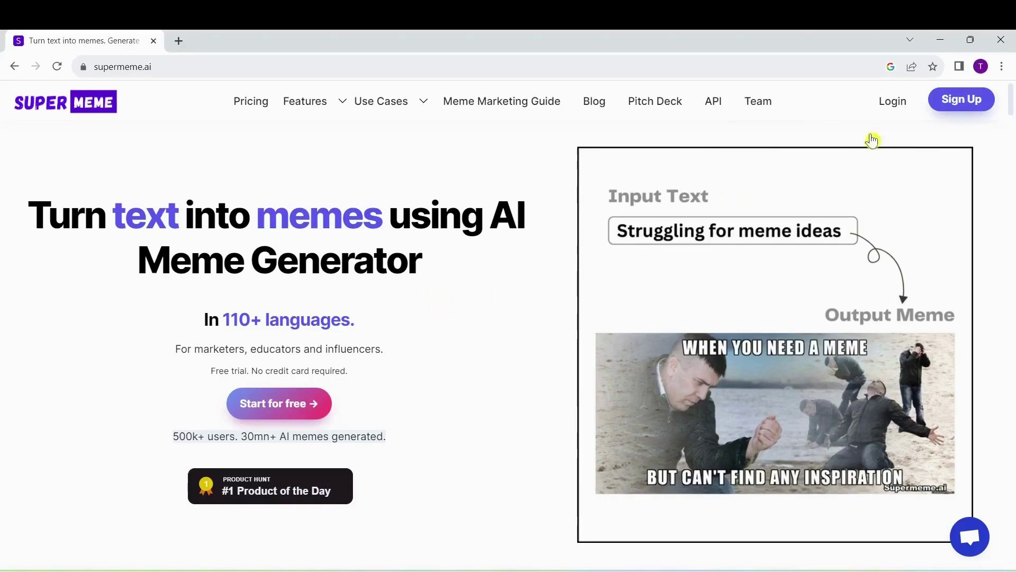
left_click(894, 103)
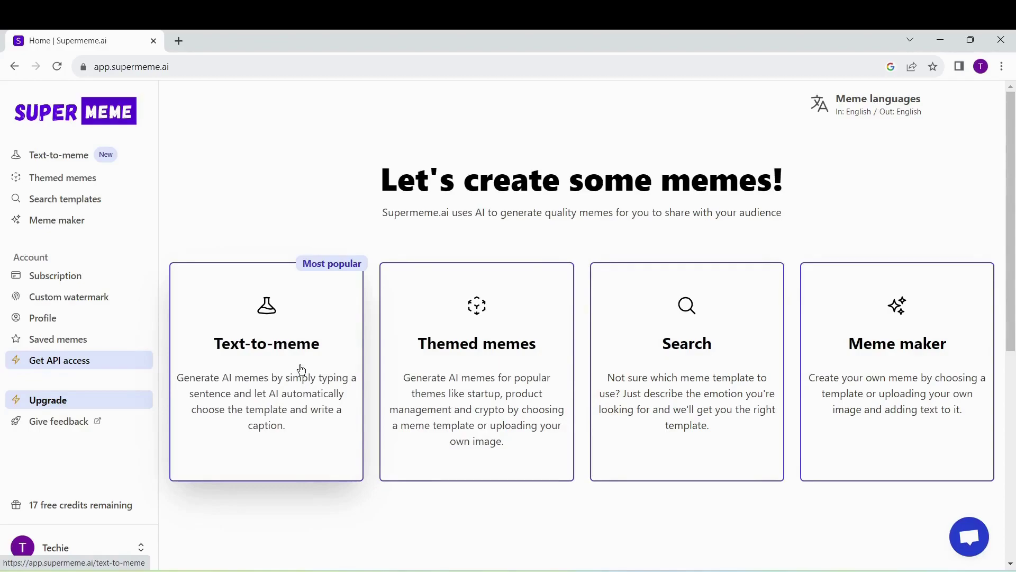
left_click(265, 346)
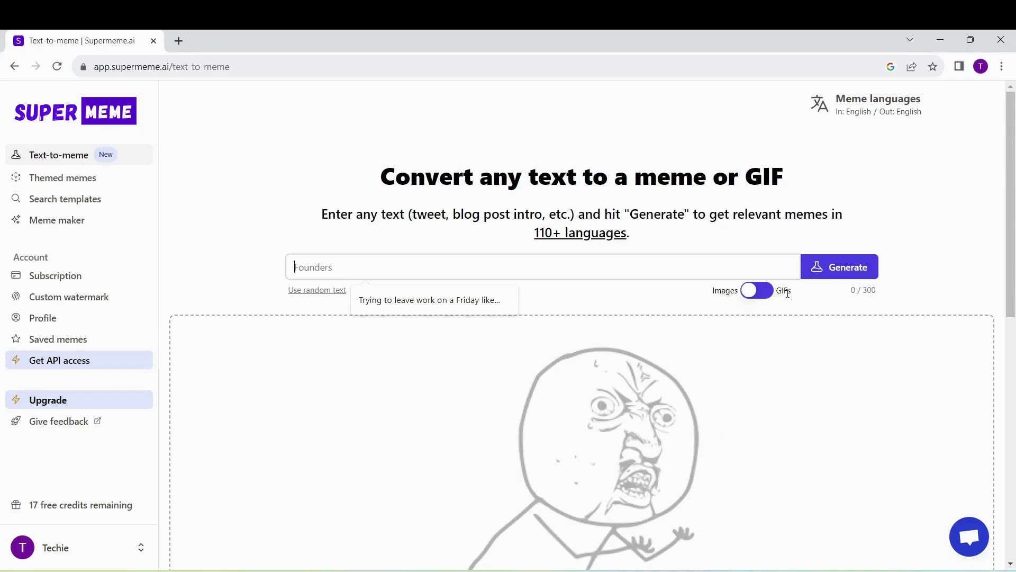
- Paste the text "When you're searching for something and it's in your hand" and generate image memes from it
left_click(652, 266)
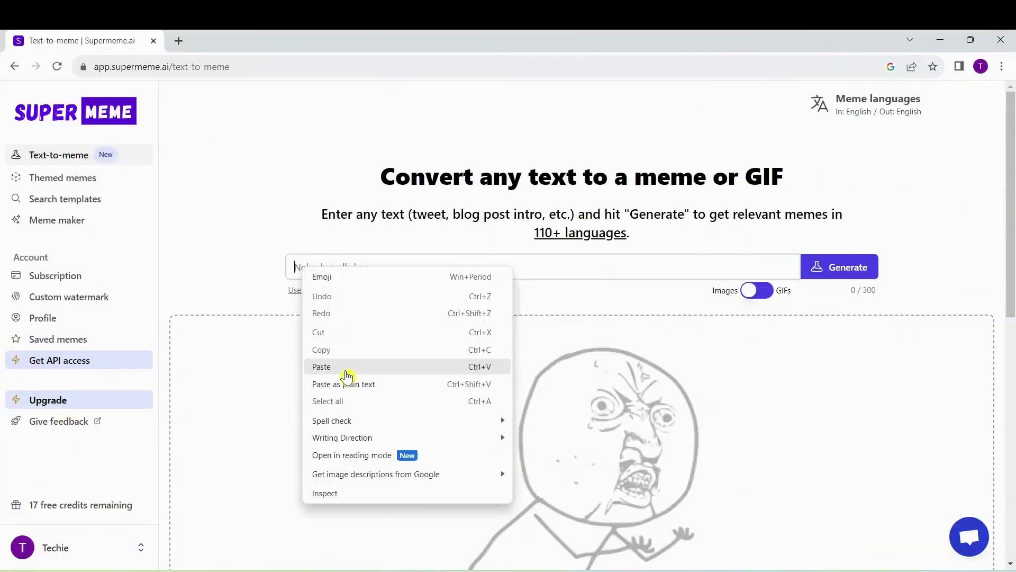
left_click(339, 366)
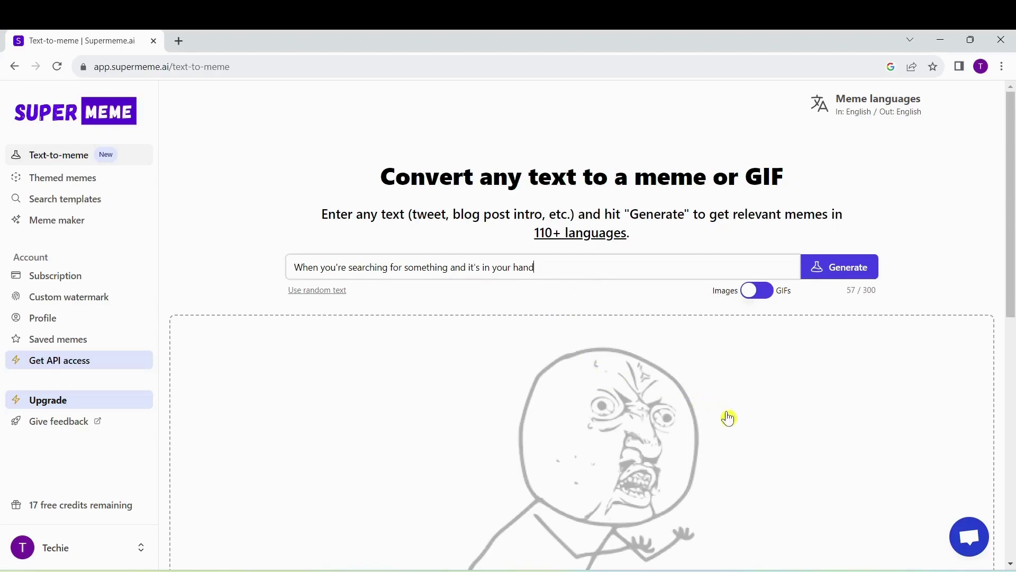
scroll(728, 417, "down", 2)
scroll(847, 370, "up", 1)
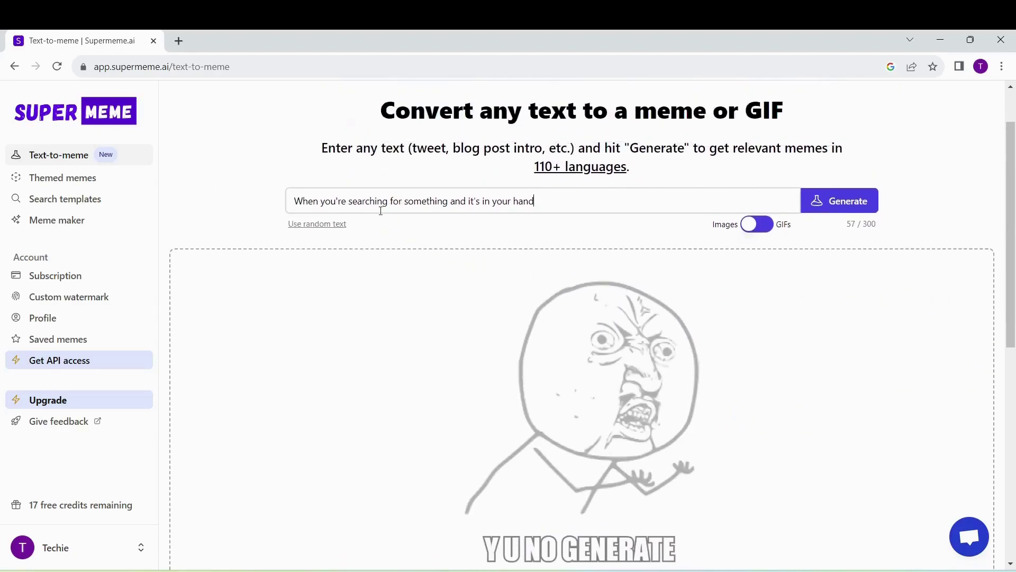
left_click(856, 206)
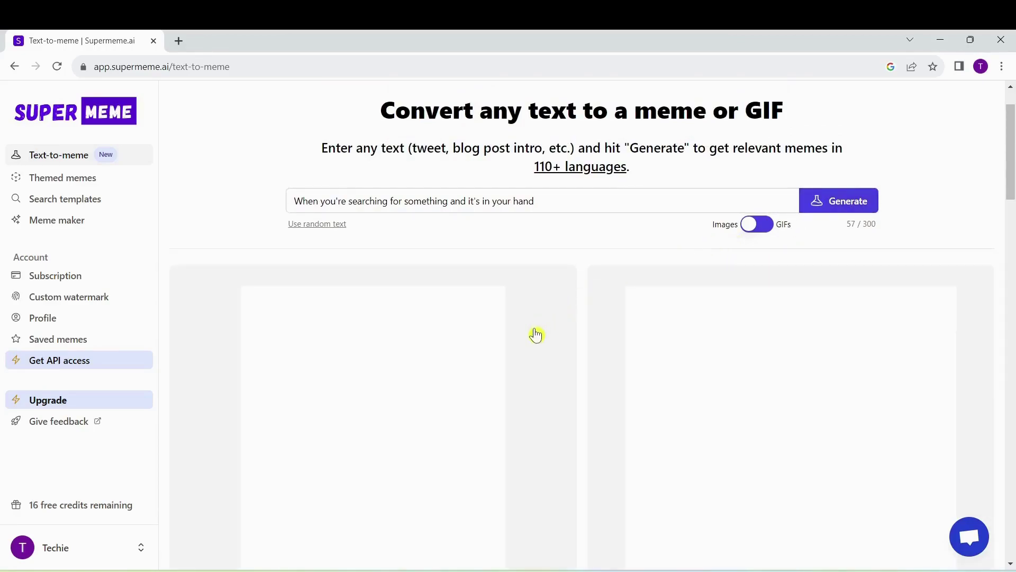
- Examine the captions and pictures of the image memes generated from the searching text
scroll(536, 339, "down", 2)
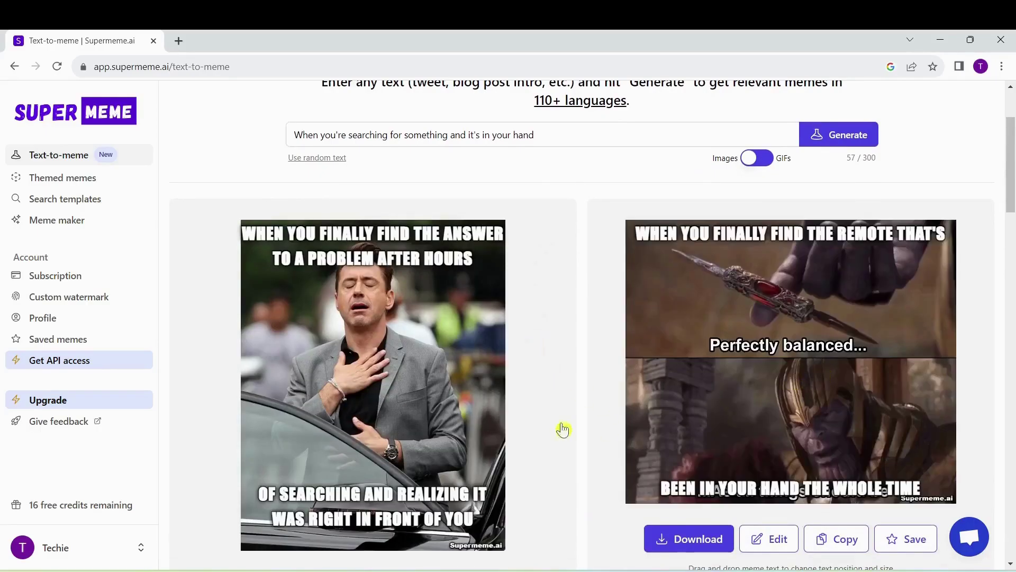
scroll(360, 365, "down", 1)
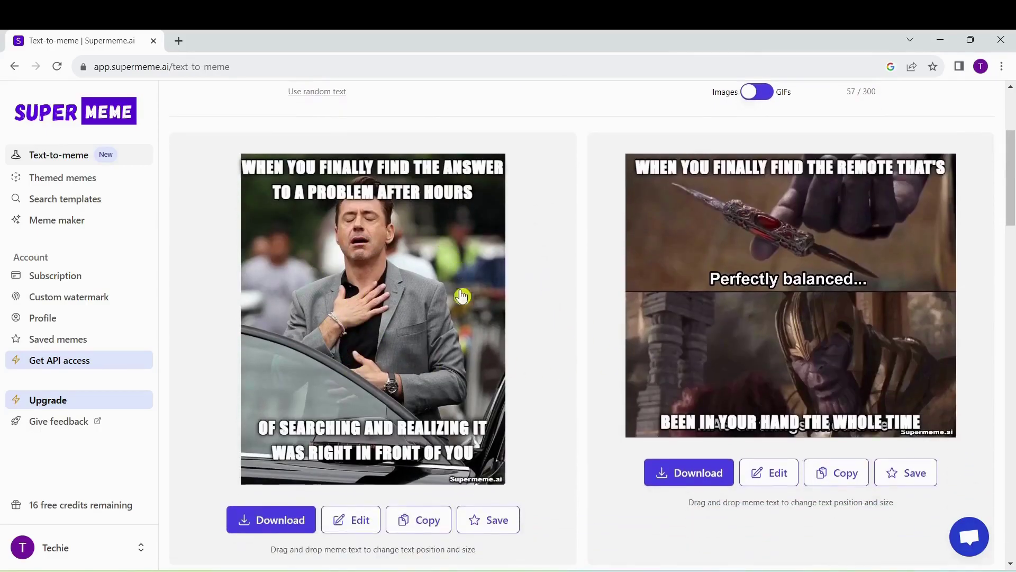
scroll(459, 287, "down", 5)
middle_click(466, 358)
scroll(467, 358, "down", 4)
scroll(467, 357, "up", 15)
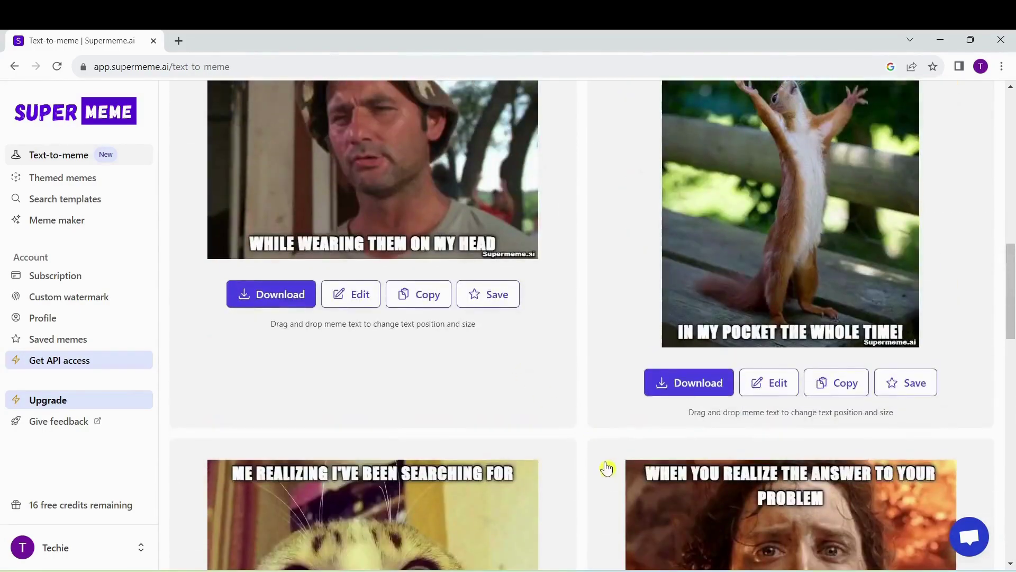
scroll(607, 468, "up", 5)
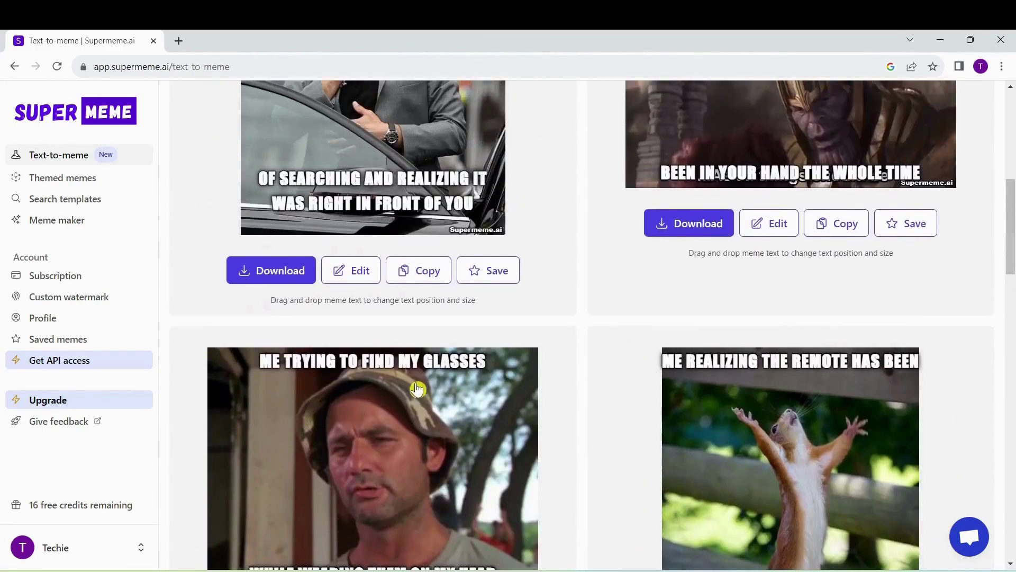
scroll(416, 389, "down", 3)
left_click(320, 444)
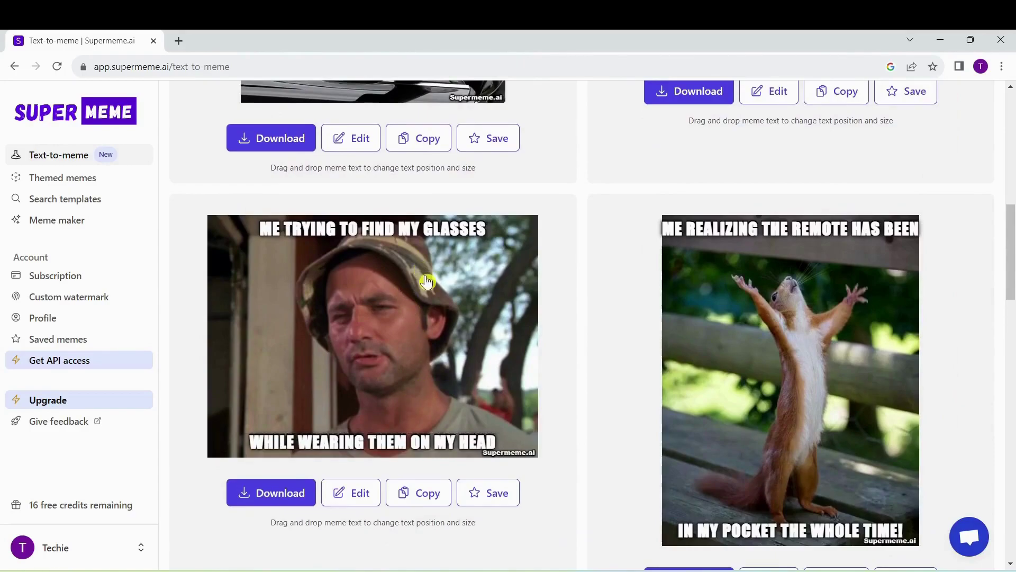
scroll(424, 278, "up", 3)
left_click(379, 376)
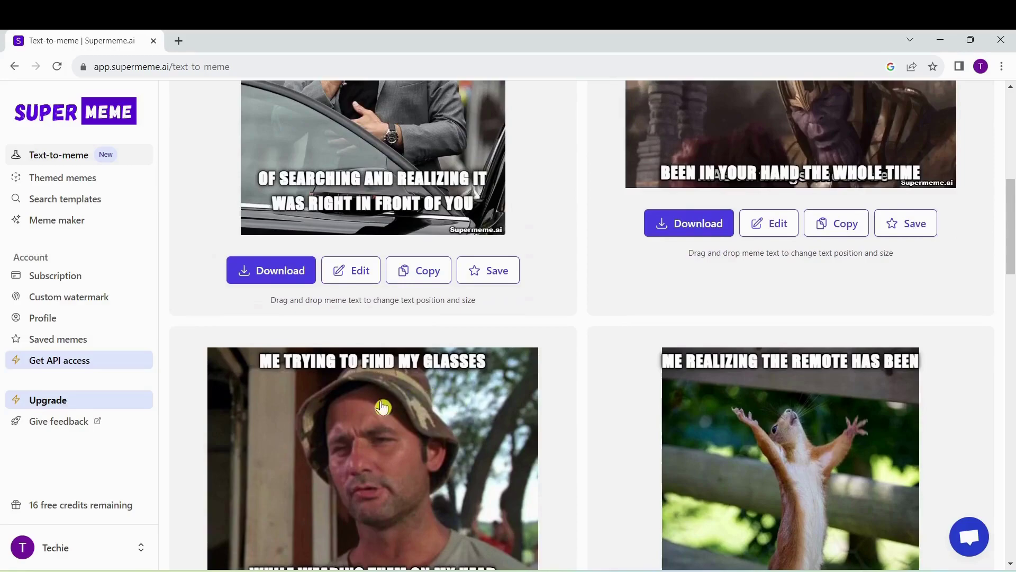
scroll(373, 418, "down", 1)
scroll(758, 386, "down", 2)
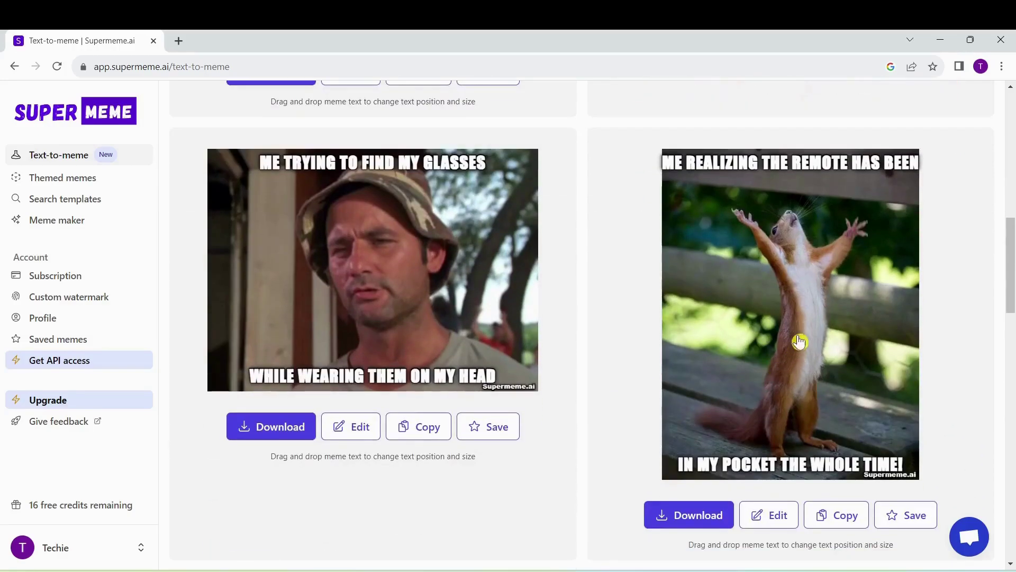
left_click(767, 168)
scroll(818, 360, "down", 3)
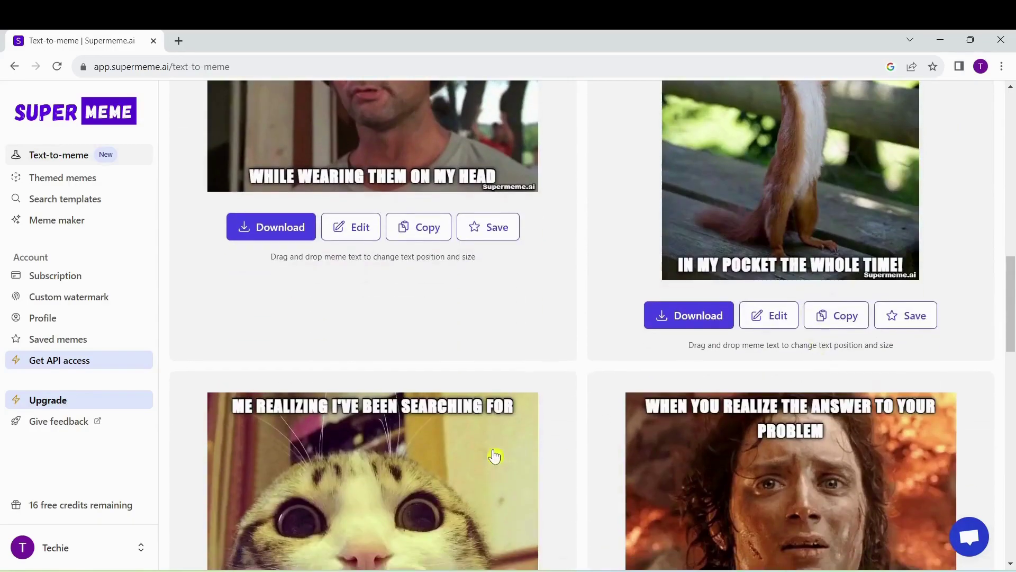
scroll(492, 454, "down", 5)
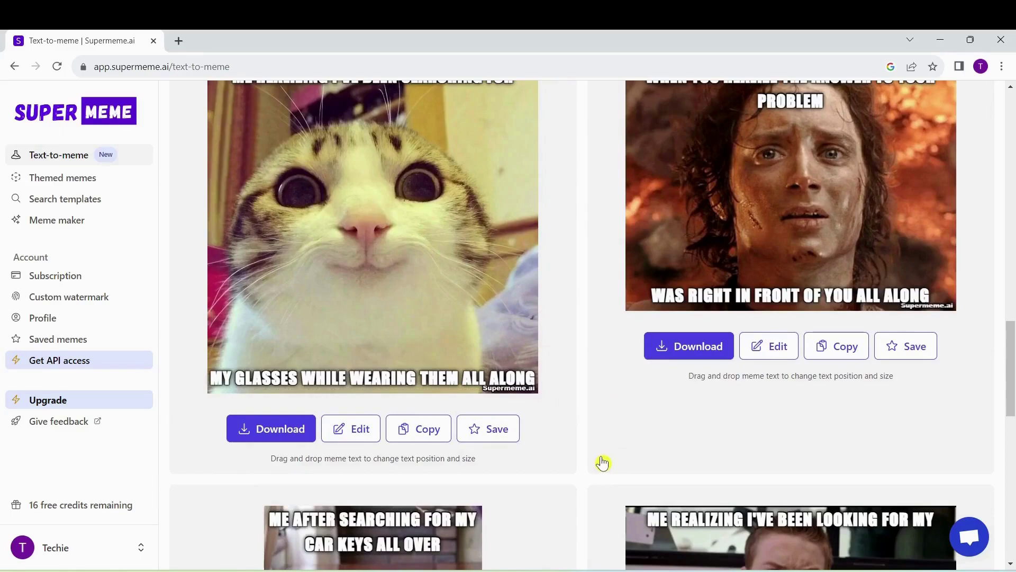
- Switch the output from images to GIFs, generate memes from the same text, and look through them
scroll(606, 453, "up", 20)
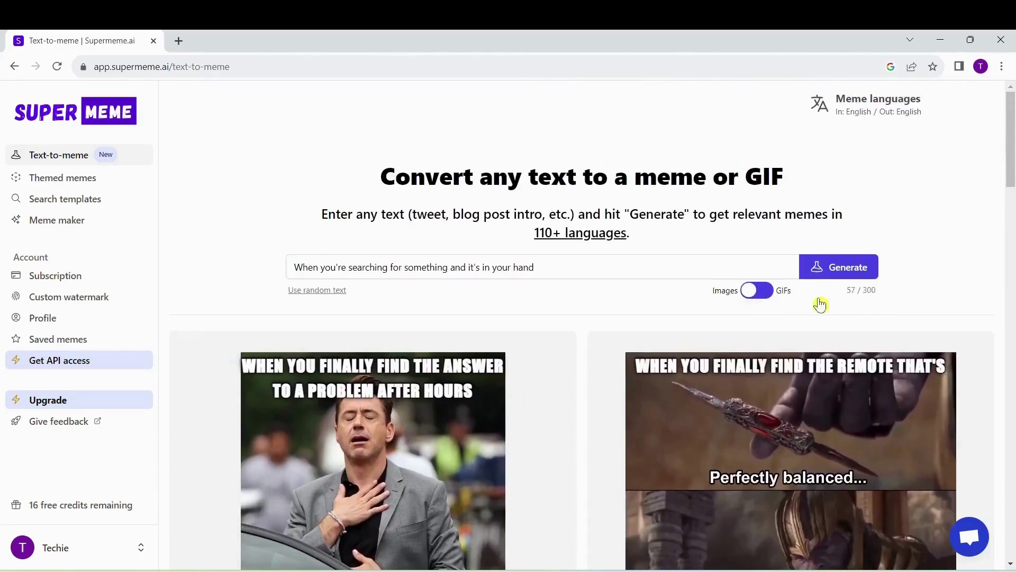
left_click(763, 297)
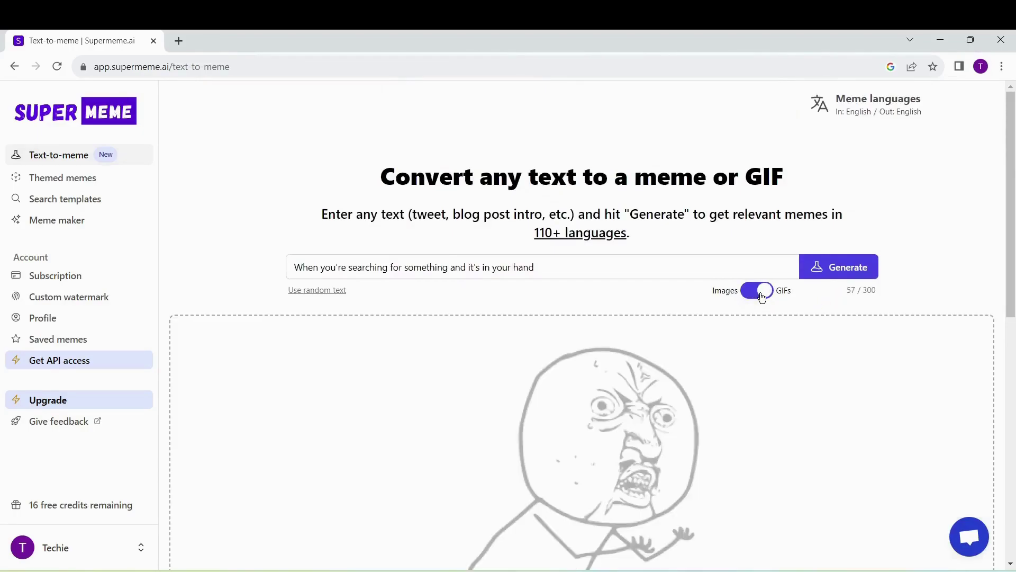
left_click(847, 270)
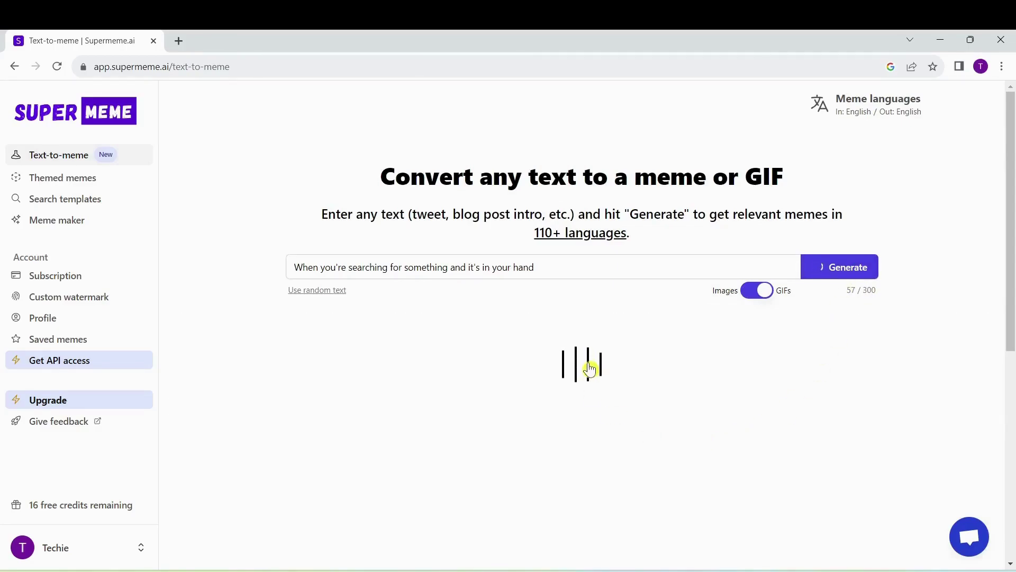
scroll(590, 367, "down", 4)
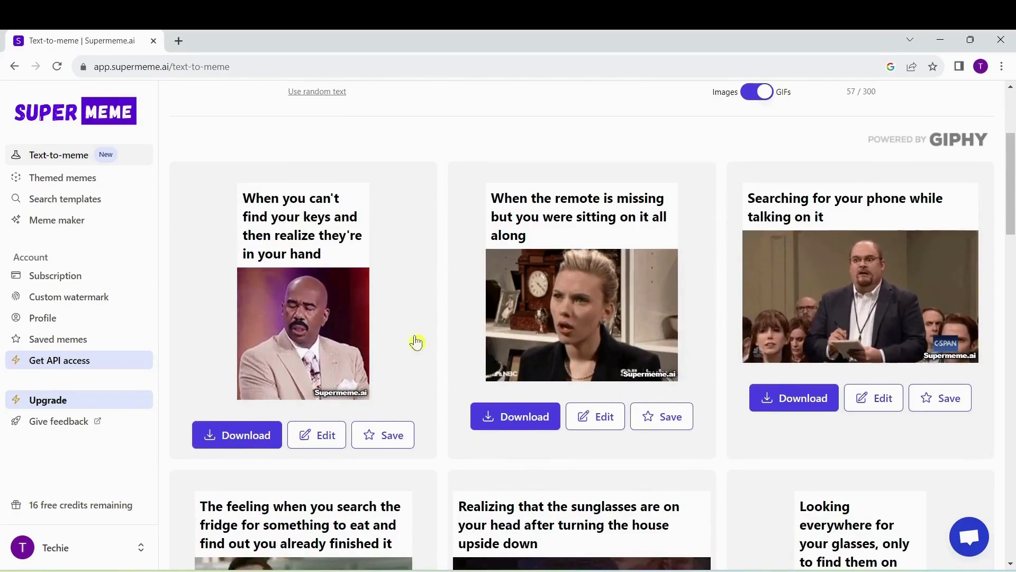
scroll(386, 297, "down", 2)
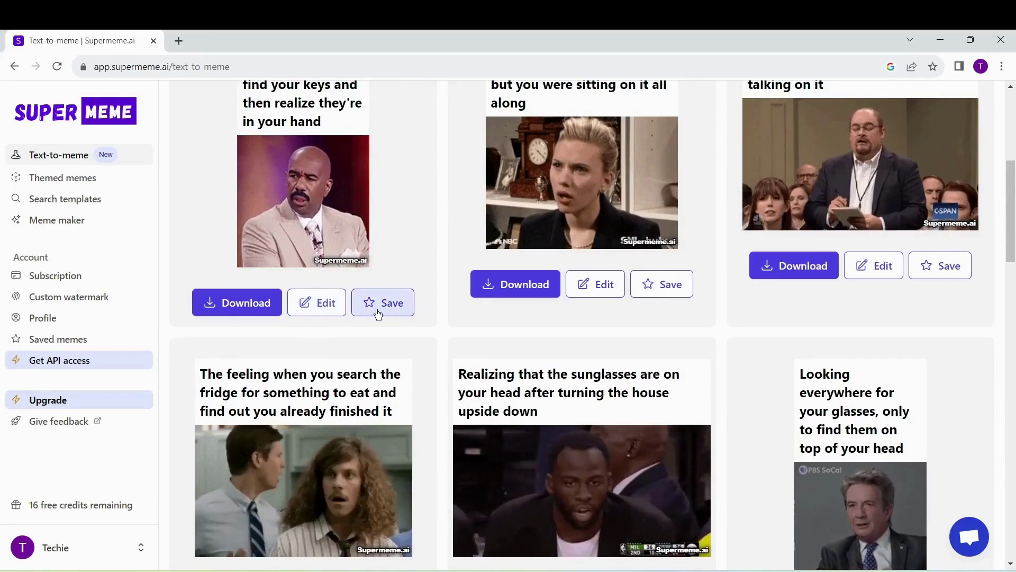
scroll(644, 354, "down", 5)
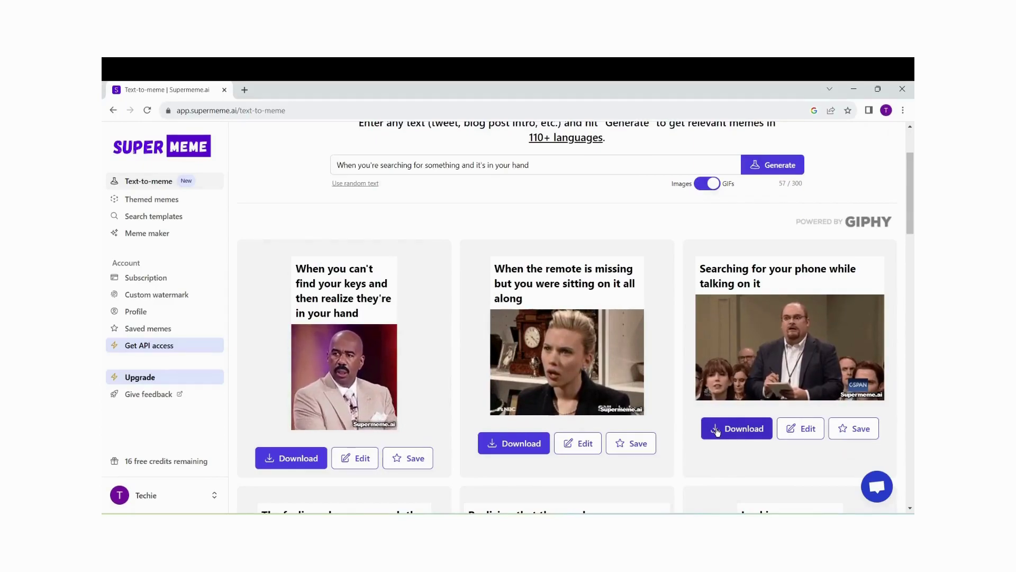
- Generate image memes instead of GIFs from the text "When you realize our vegan cupcakes are so good, even non-vegans can't resist"
scroll(752, 411, "up", 2)
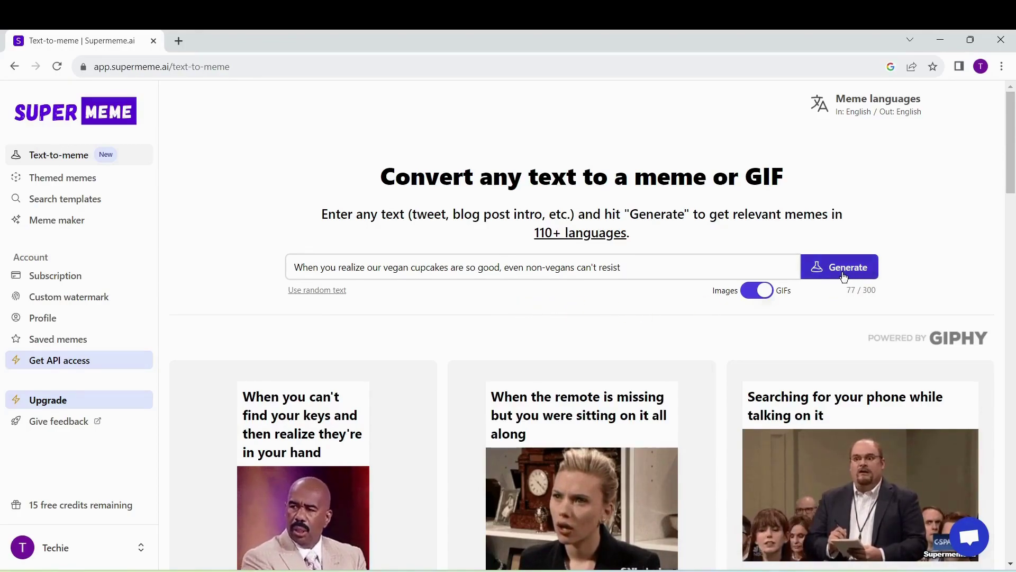
left_click(754, 295)
left_click(755, 295)
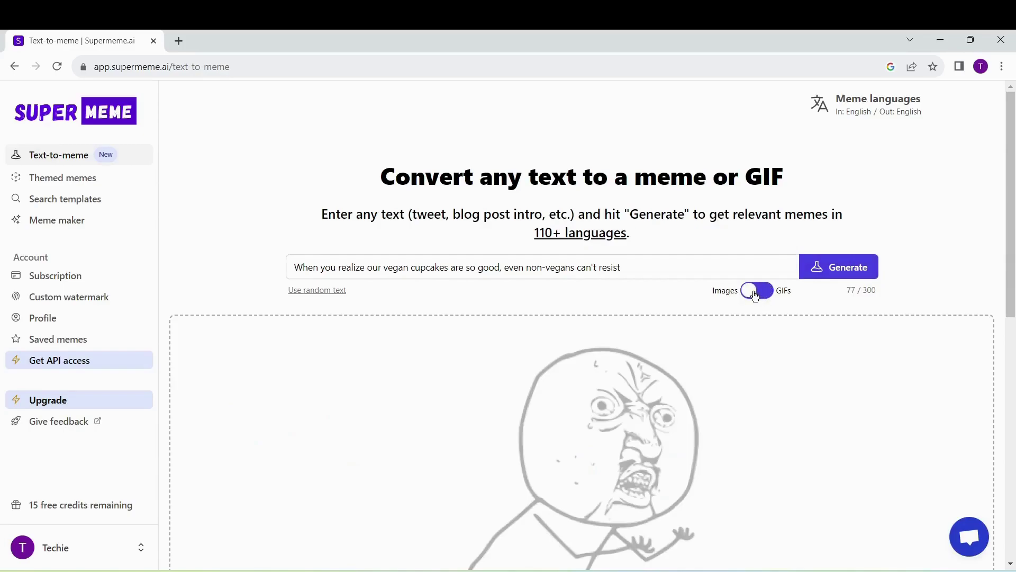
left_click(842, 267)
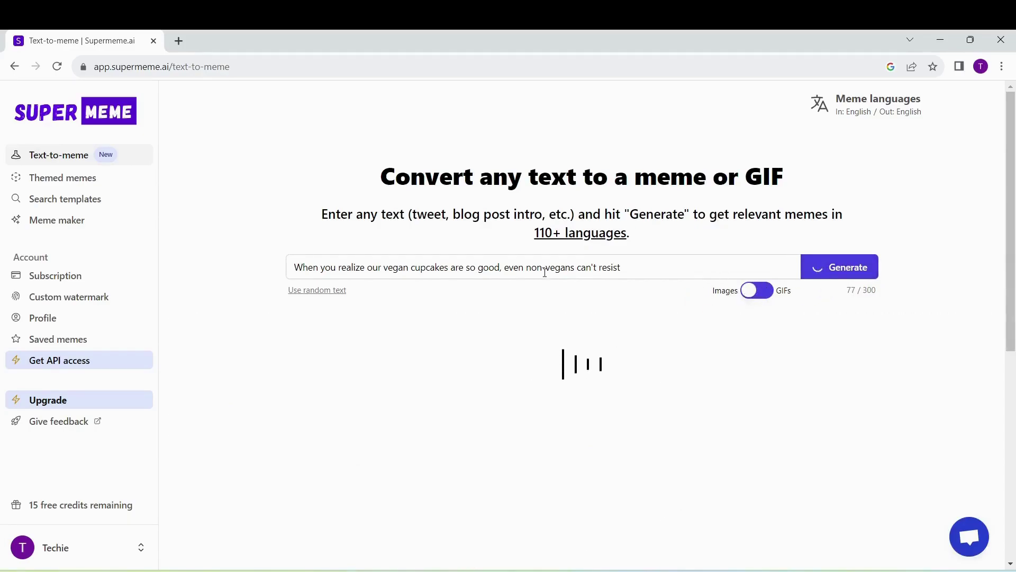
- Look through the generated vegan cupcake memes, examining their captions and the options offered under each one
scroll(545, 278, "down", 2)
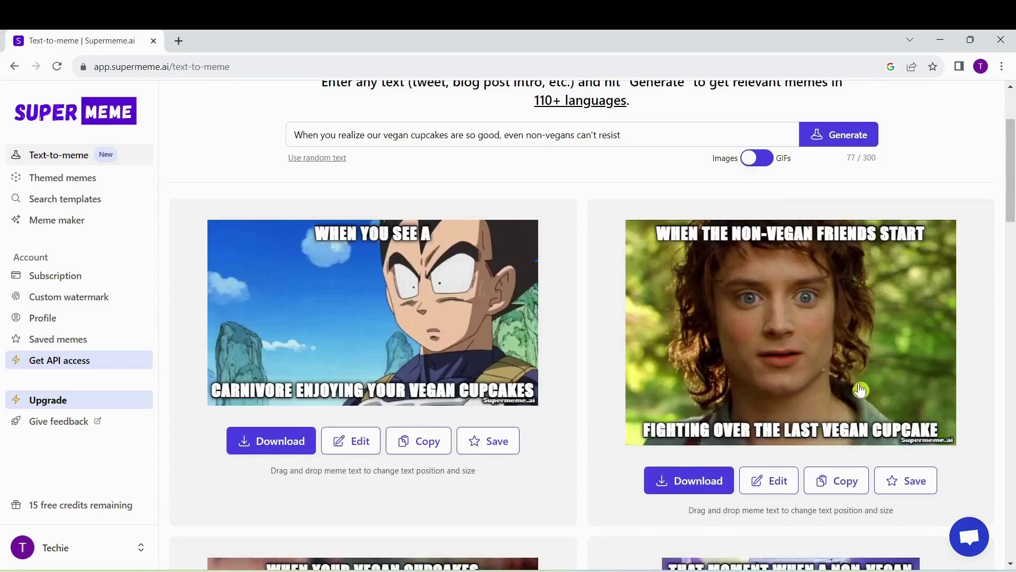
left_click(722, 434)
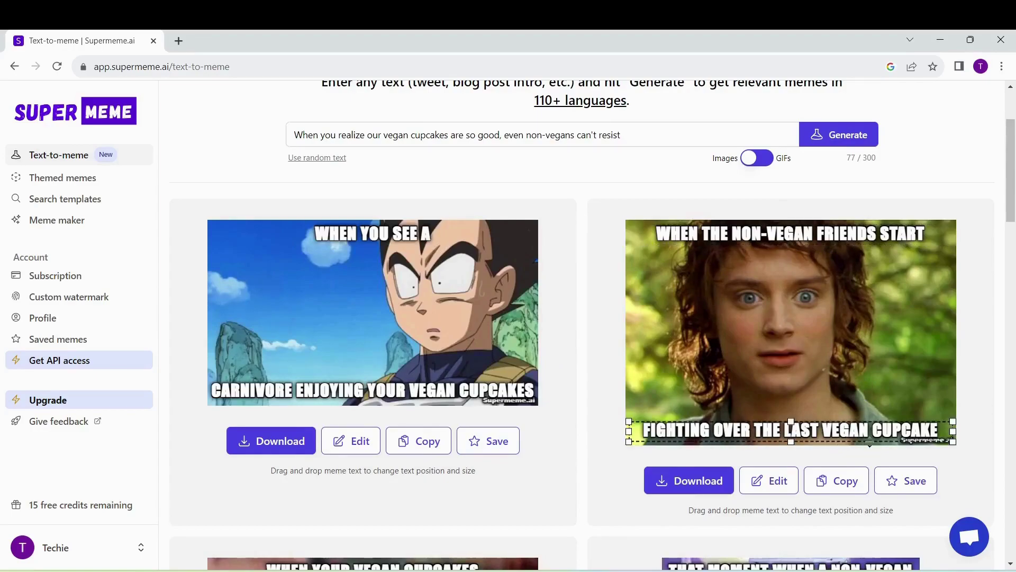
scroll(747, 309, "down", 1)
scroll(739, 362, "down", 4)
scroll(329, 406, "down", 2)
scroll(605, 351, "up", 7)
scroll(616, 352, "down", 9)
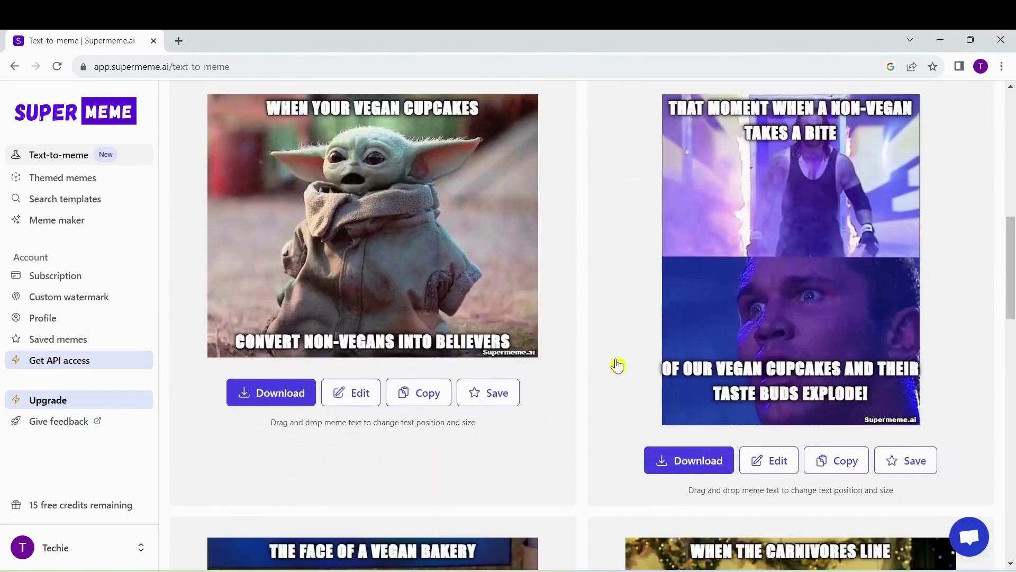
scroll(764, 309, "down", 5)
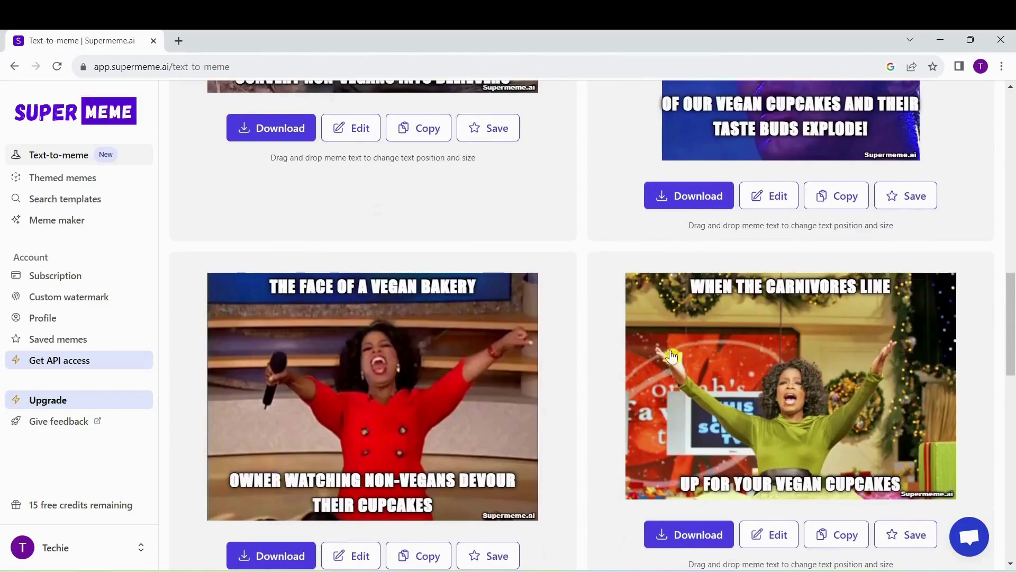
scroll(569, 431, "down", 4)
scroll(437, 431, "up", 6)
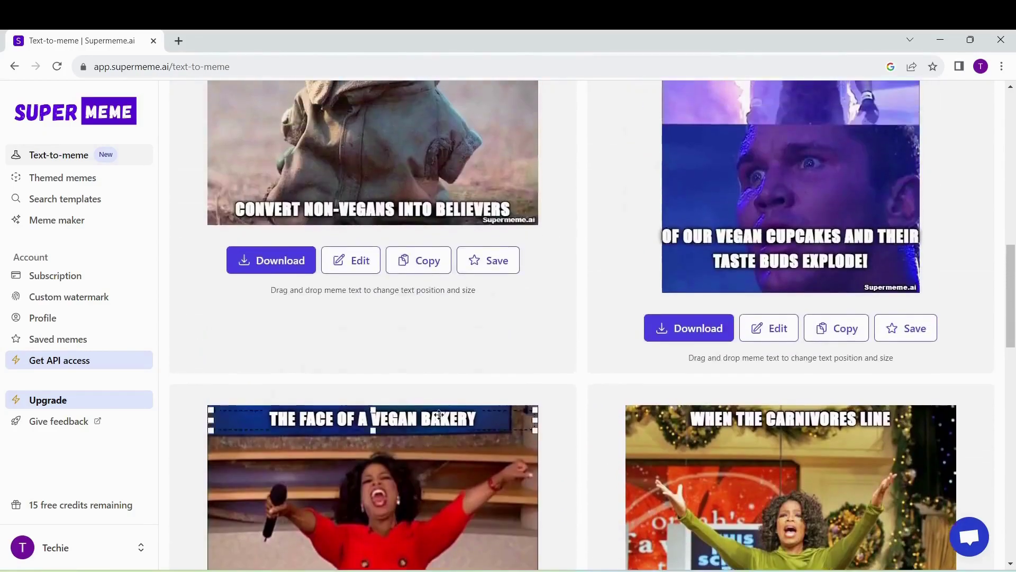
scroll(466, 371, "up", 7)
scroll(479, 354, "up", 4)
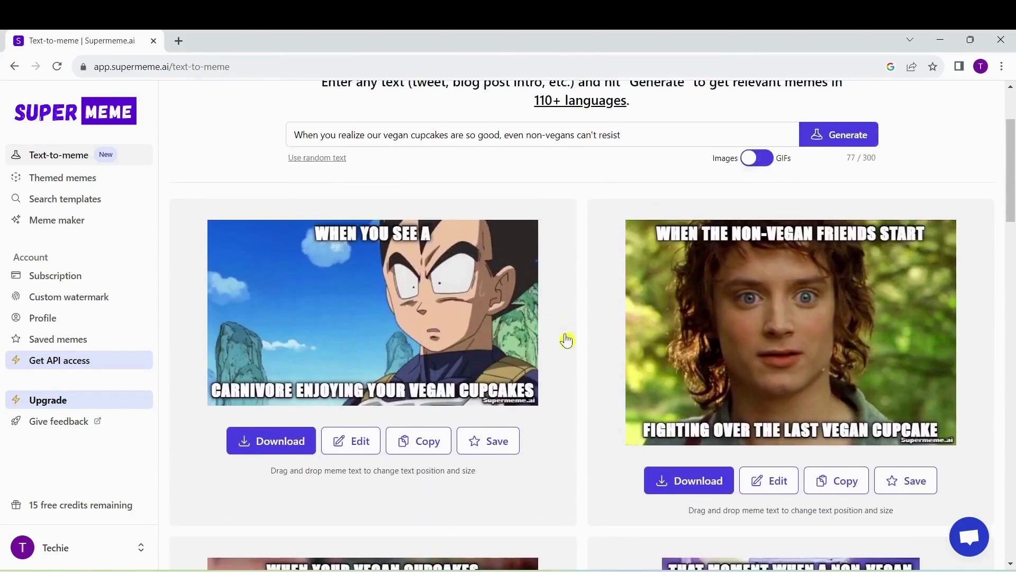
scroll(673, 349, "up", 3)
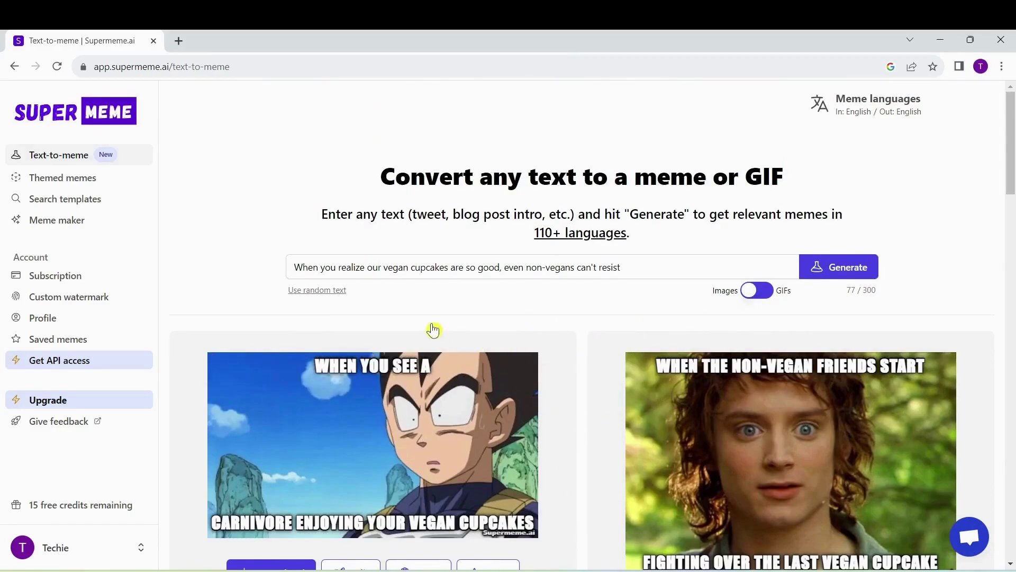
scroll(433, 330, "down", 4)
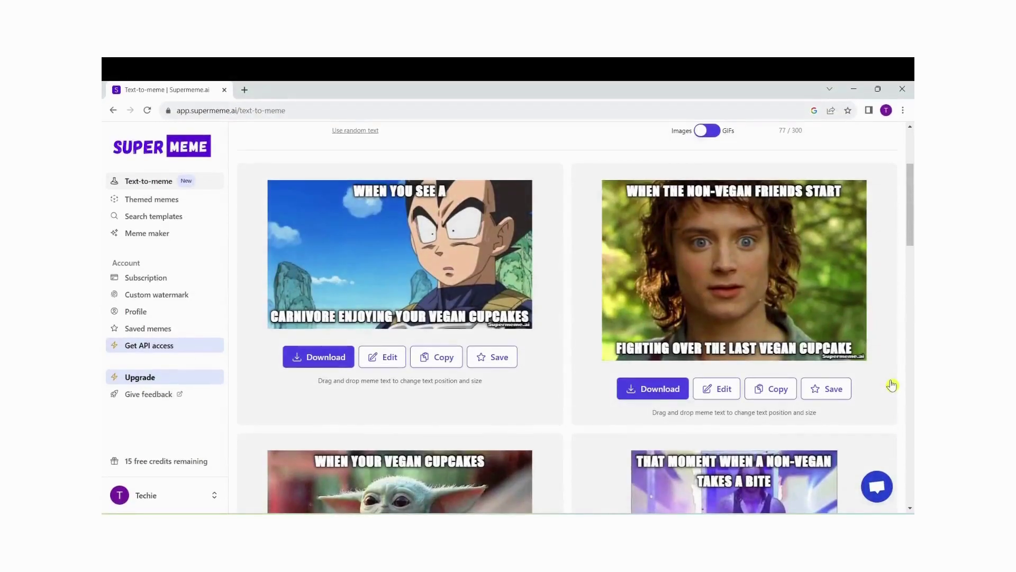